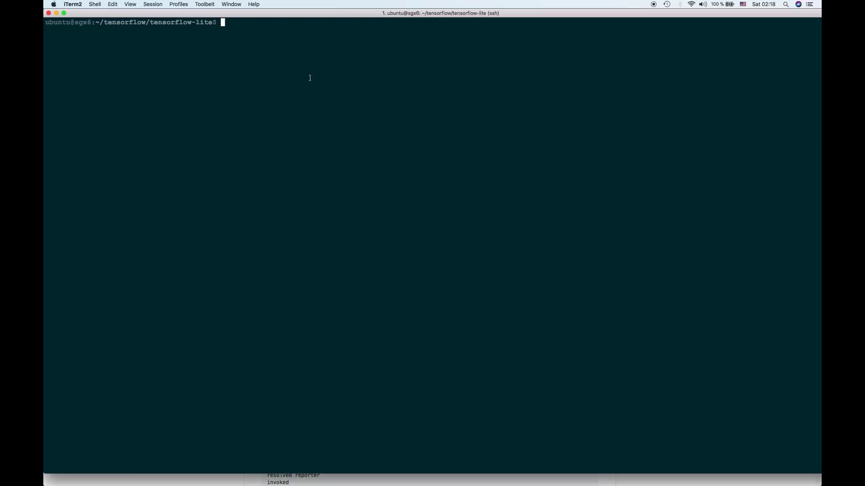
pyautogui.write('docker run --rm -it scone-tensorflow-lite bash')
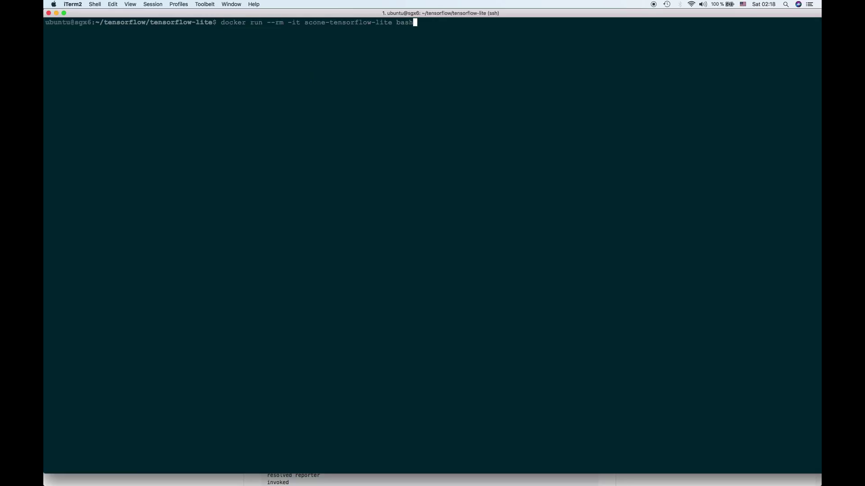
# - Launch the scone-tensorflow-lite container with an interactive bash shell using docker run --rm -it
pyautogui.press('Return')
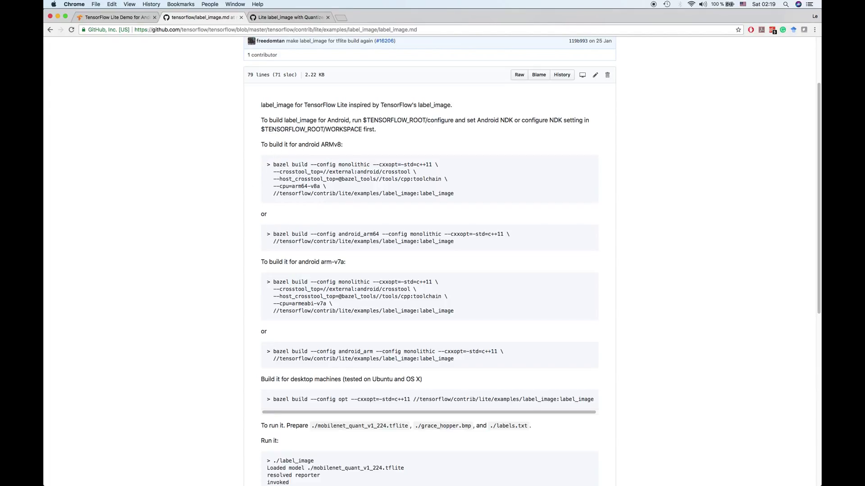
# - Return from the label_image README in Chrome to the container shell in iTerm2
pyautogui.press('super+Tab')
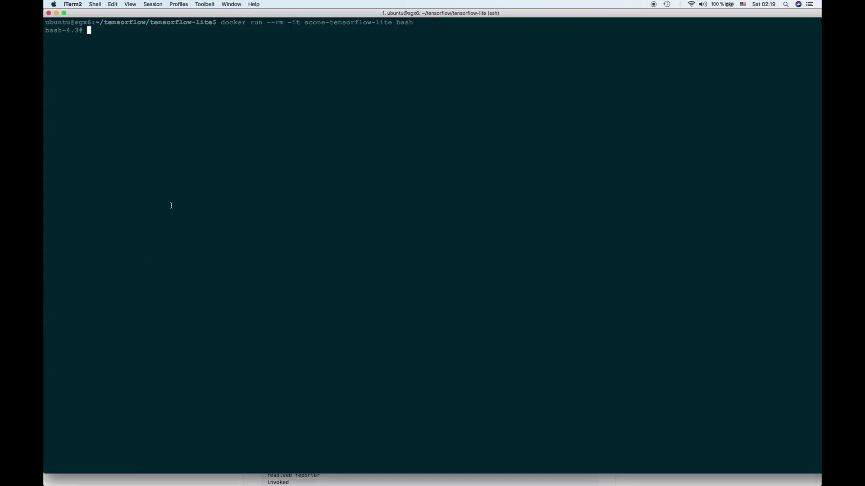
pyautogui.write('./l')
# - Tab-complete ./l to list label_image, lib and libtensorflow_framework.so, then complete ./label_image
pyautogui.press('Tab')
pyautogui.press('BackSpace')
pyautogui.press('BackSpace')
pyautogui.press('Tab')
pyautogui.press('Tab')
pyautogui.write('a')
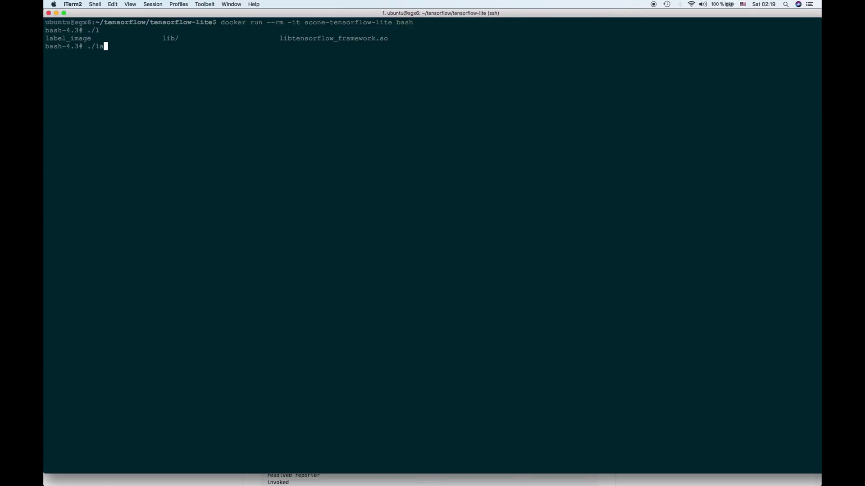
pyautogui.press('Tab')
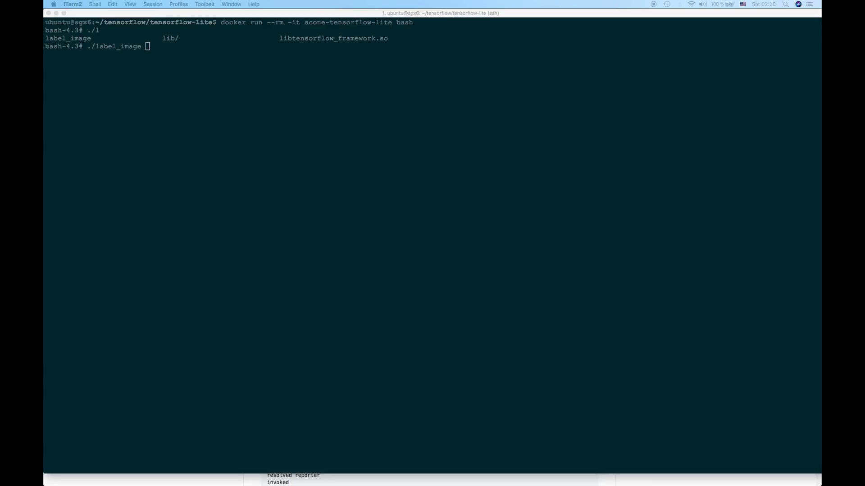
pyautogui.click(164, 231)
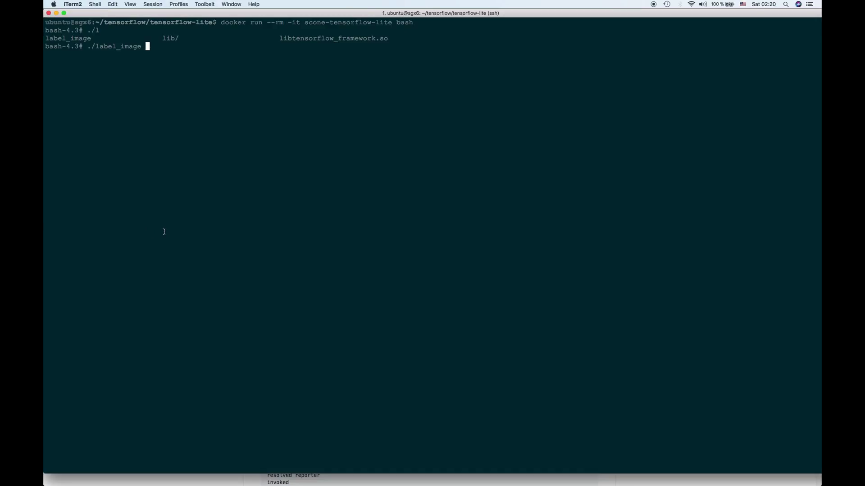
# - Cancel the partial command and wget the inception_v3_2015_2017_11_10.zip model archive
pyautogui.hotkey('ctrl', 'c')
pyautogui.press('super+v')
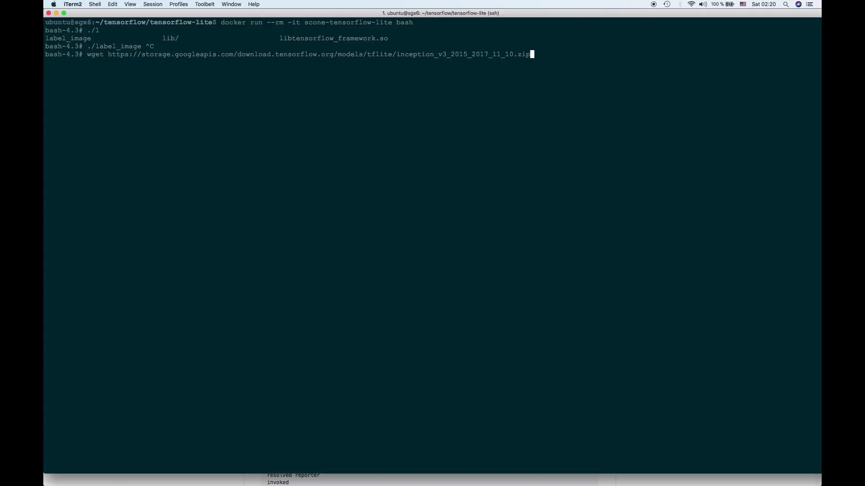
pyautogui.press('Return')
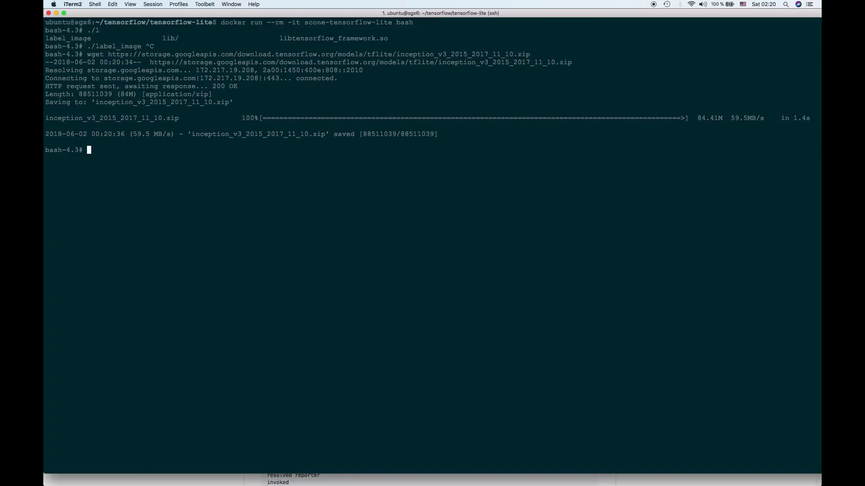
pyautogui.write('unzip i')
# - Unzip the Inception archive into inceptionv3_non_slim_2015.tflite and imagenet_2015_label_strings.txt
pyautogui.press('Tab')
pyautogui.press('Return')
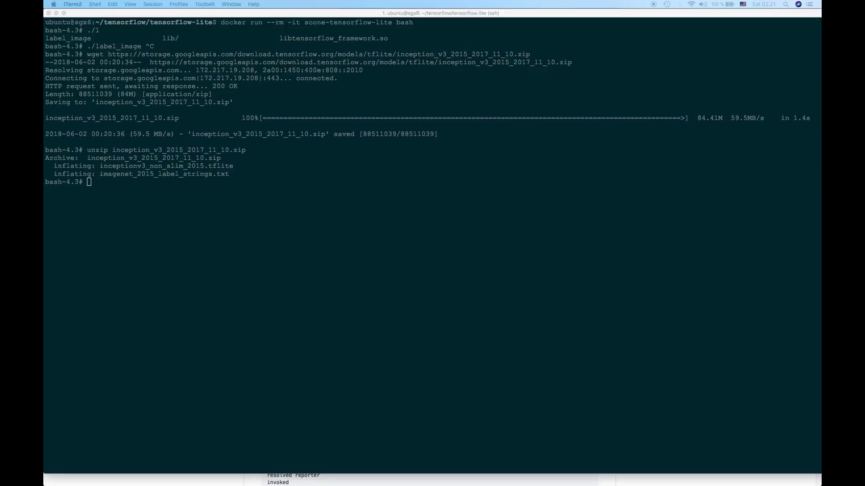
pyautogui.click(212, 196)
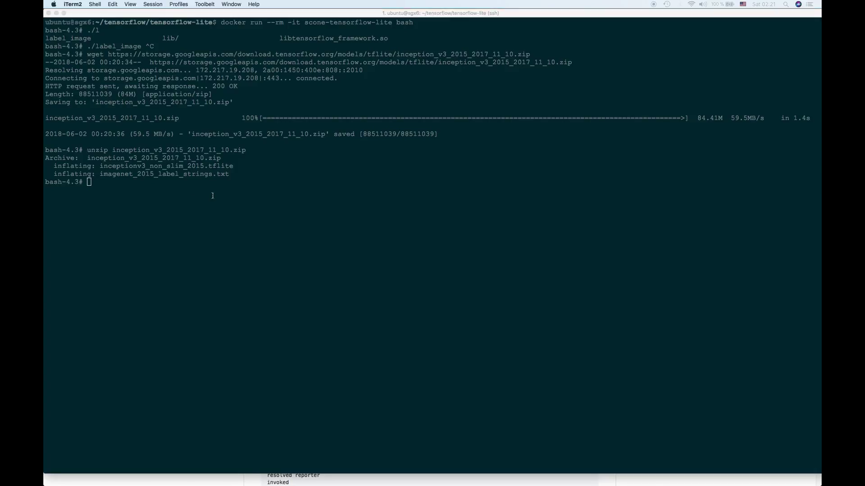
# - Paste a label_image command using the Inception model, ImageNet labels and /images/Dresden.bmp
pyautogui.press('super+v')
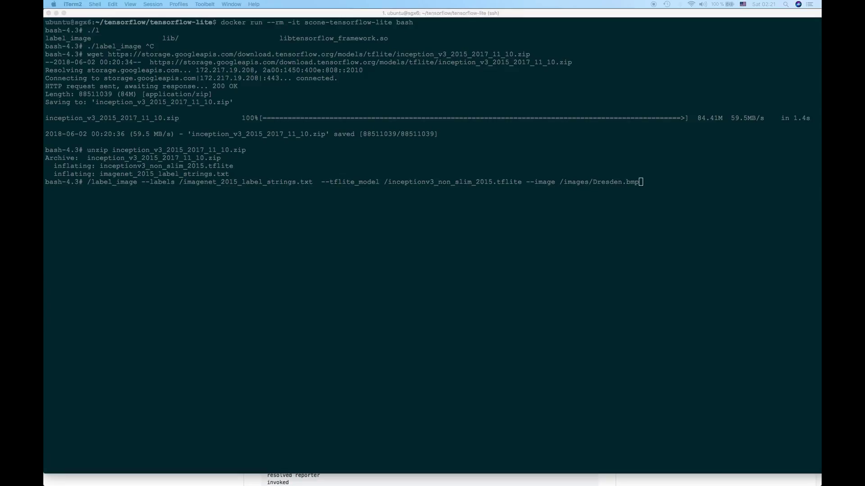
pyautogui.moveTo(43, 194); pyautogui.dragTo(384, 194)
pyautogui.moveTo(400, 177)
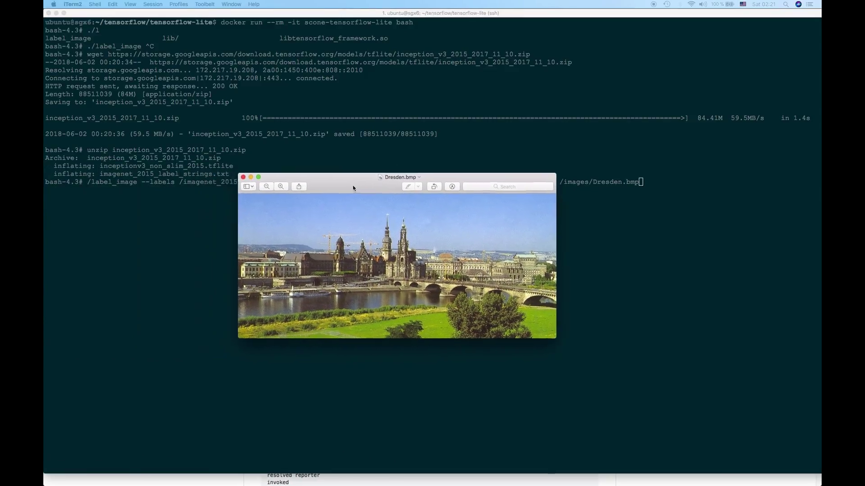
pyautogui.click(384, 194)
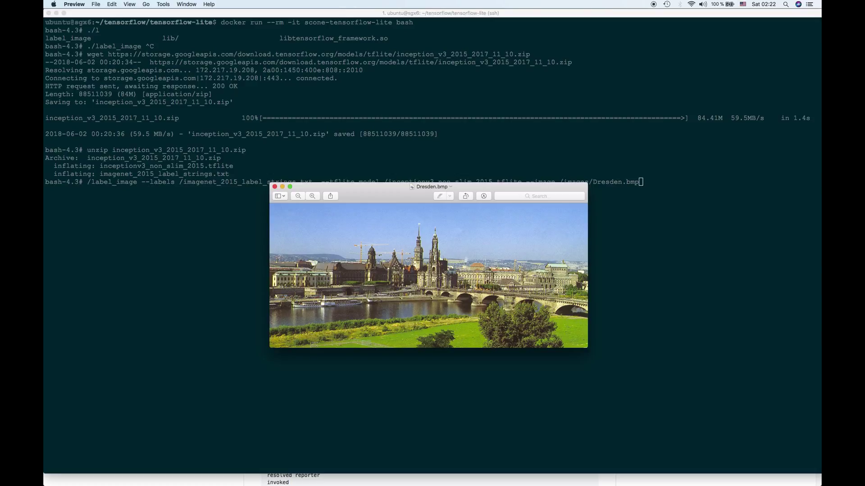
pyautogui.click(209, 260)
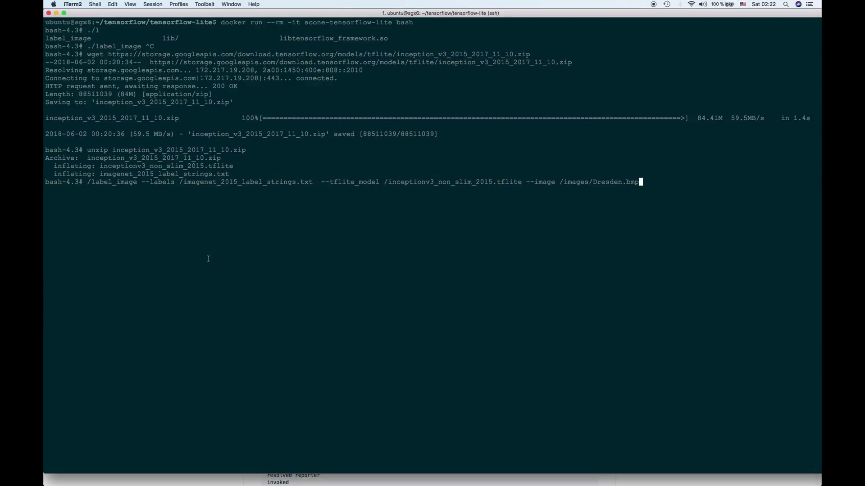
# - Run label_image on Dresden.bmp: palace (0.56) tops monastery, castle, church and lakeside
pyautogui.press('Return')
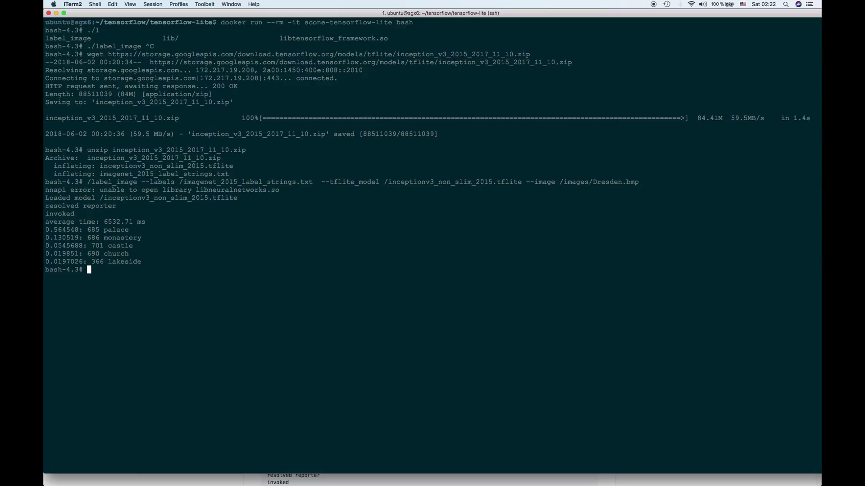
pyautogui.press('super+Tab')
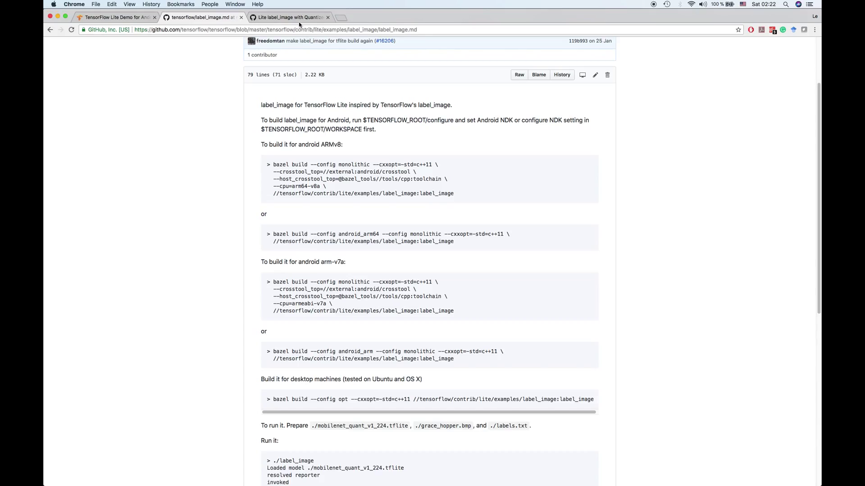
# - Visit the GitHub issue page in Chrome, then return to iTerm2's Dresden results
pyautogui.click(298, 19)
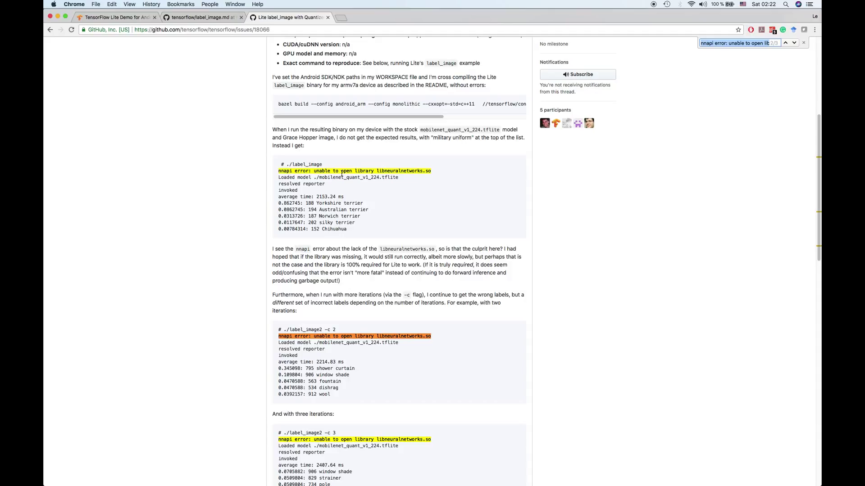
pyautogui.press('super+Tab')
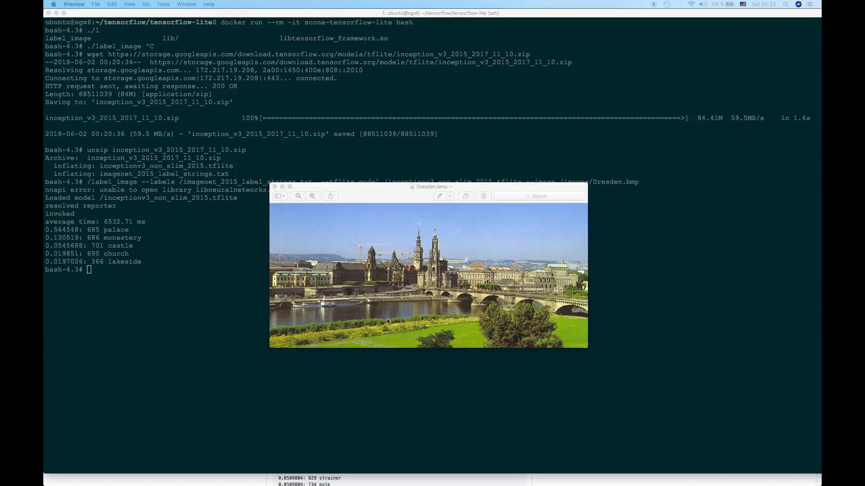
# - Rerun the recalled label_image command on complex-pic.jpg instead of Dresden.bmp: Chihuahua, 0.895
pyautogui.click(136, 282)
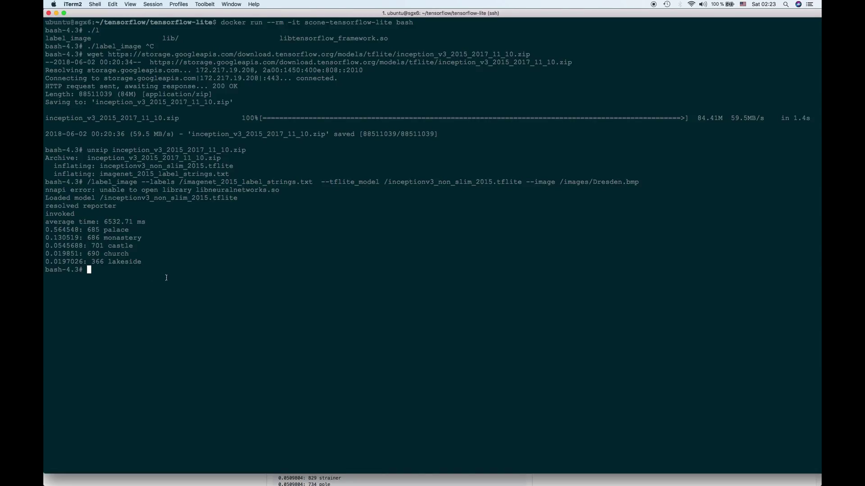
pyautogui.press('Up')
pyautogui.press('BackSpace')
pyautogui.press('BackSpace')
pyautogui.press('BackSpace')
pyautogui.press('BackSpace')
pyautogui.press('BackSpace')
pyautogui.press('BackSpace')
pyautogui.press('BackSpace')
pyautogui.write('om')
pyautogui.press('Tab')
pyautogui.press('Return')
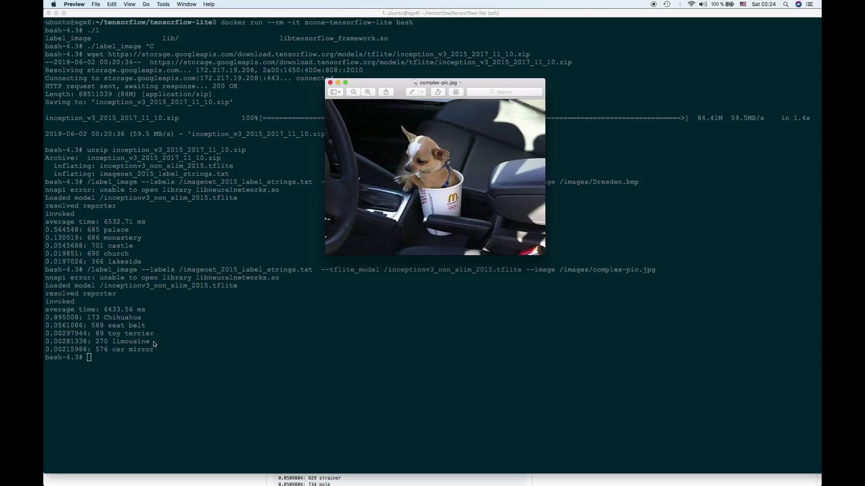
# - Cycle between apps, close the Dresden.bmp Preview window, and refocus iTerm2's results
pyautogui.click(129, 319)
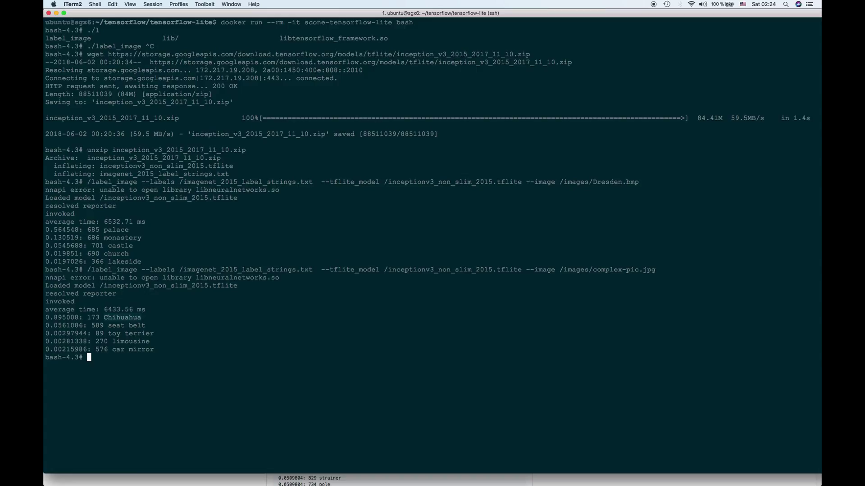
pyautogui.press('super+Tab')
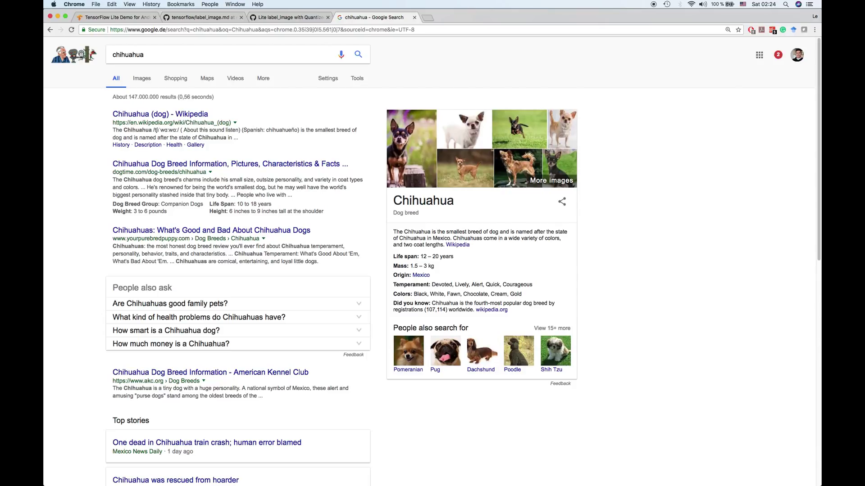
pyautogui.press('super+Tab')
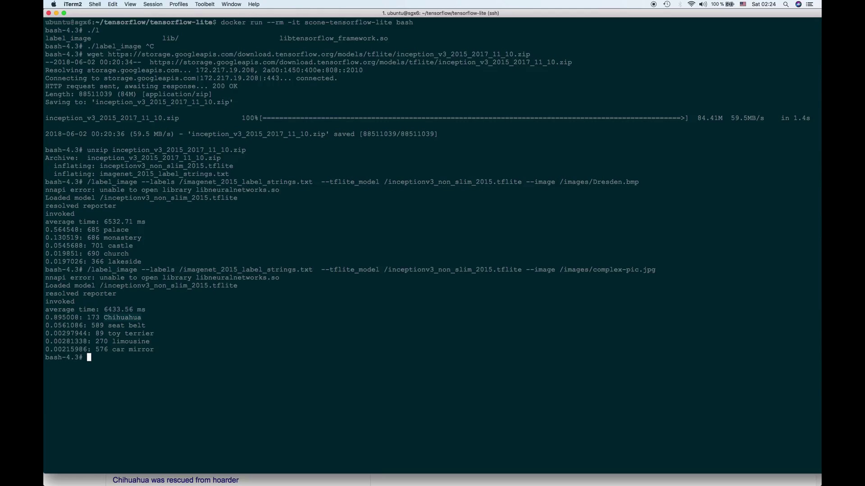
pyautogui.press('super+Tab')
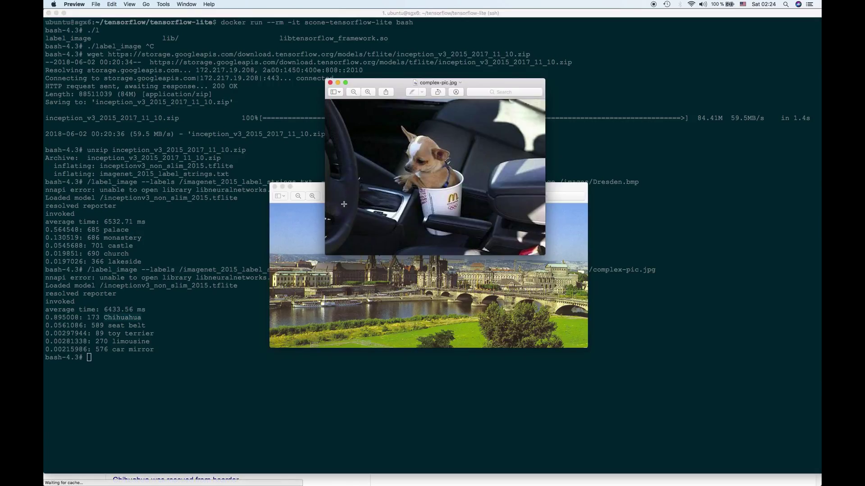
pyautogui.click(273, 186)
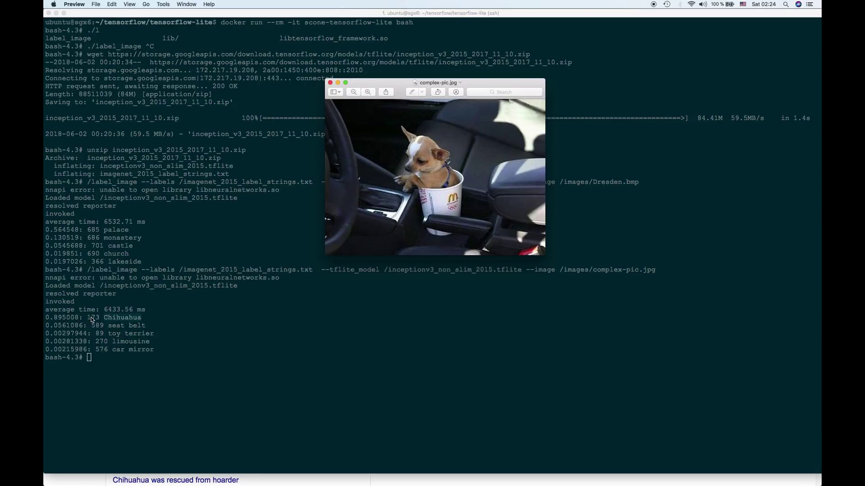
pyautogui.click(185, 328)
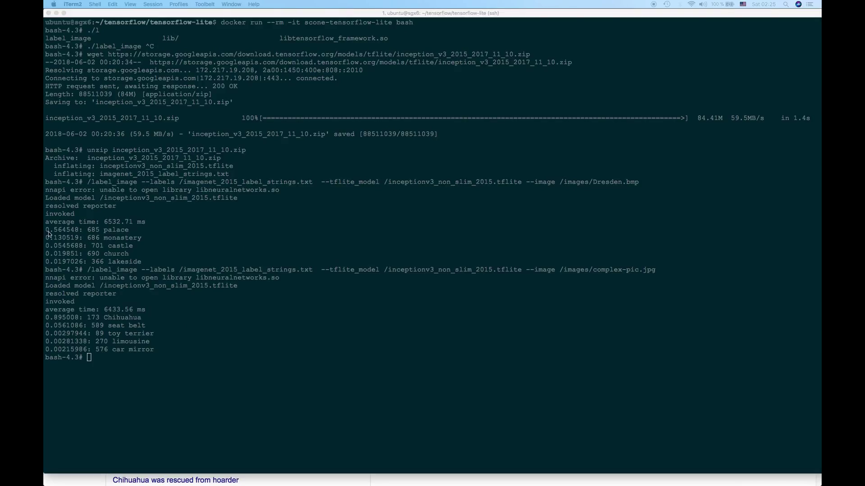
# - Focus the terminal to begin a new command starting with SCONE_ALPINE=1
pyautogui.click(187, 328)
pyautogui.write('SCONE_ALPINE=1')
# - Add SCONE_VERSION=1 and copy the earlier complex-pic.jpg label_image command line
pyautogui.click(243, 309)
pyautogui.write('SCONE_VERSION=1')
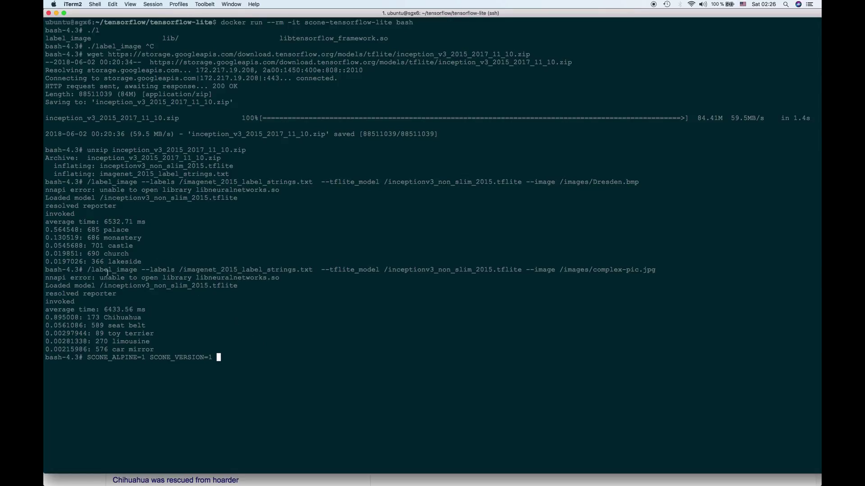
pyautogui.tripleClick(193, 270)
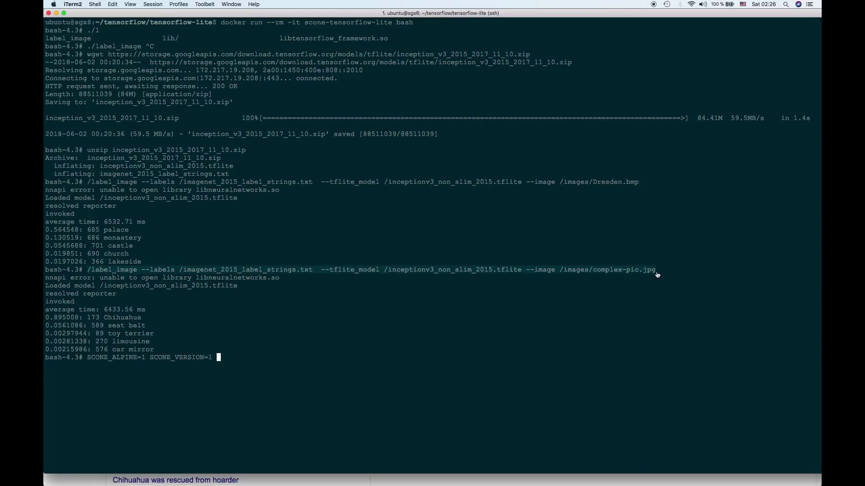
pyautogui.click(625, 322)
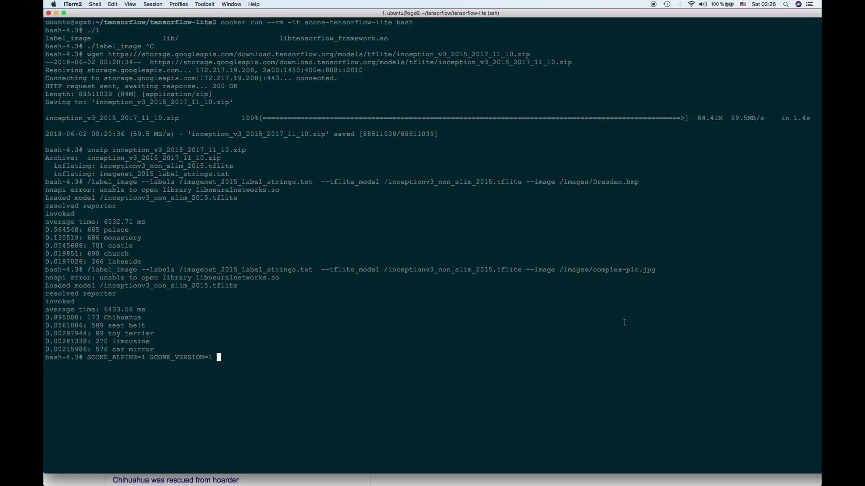
# - Run the pasted complex-pic.jpg classification under SCONE and highlight the 9396.46 ms average
pyautogui.press('super+v')
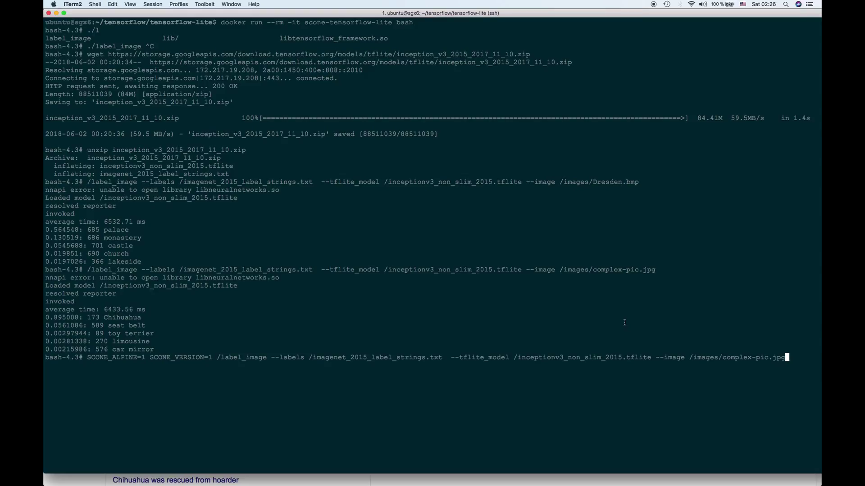
pyautogui.press('Return')
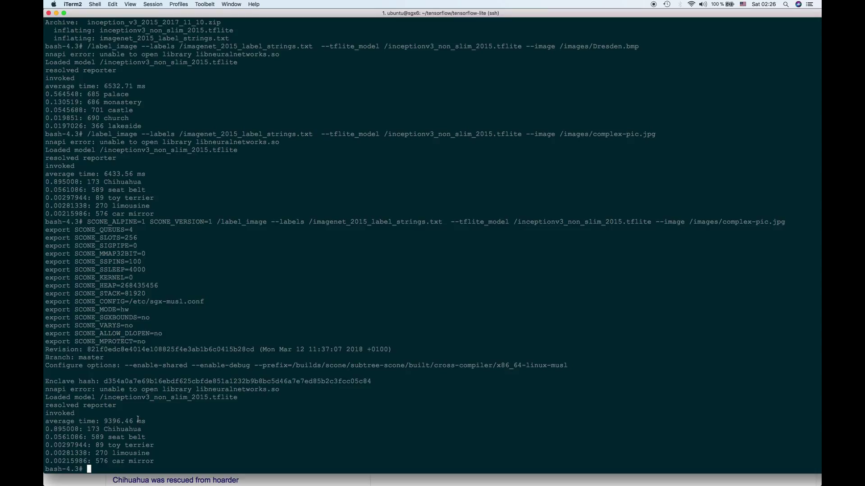
pyautogui.moveTo(138, 420); pyautogui.dragTo(106, 421)
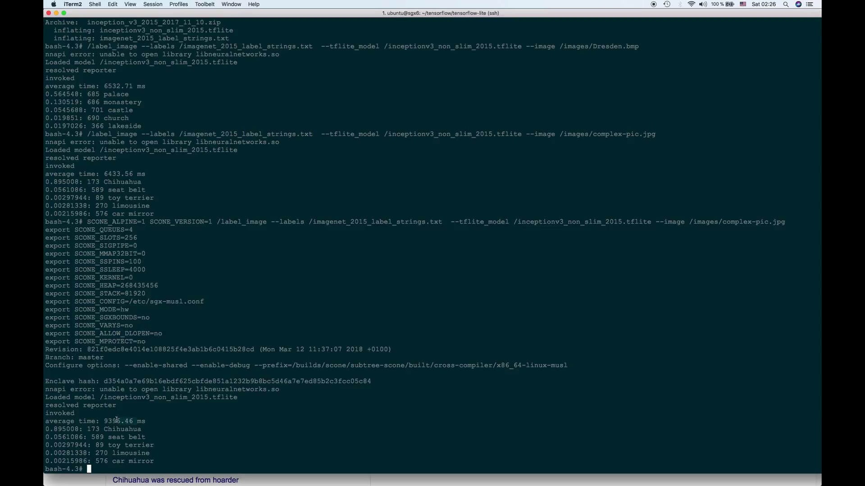